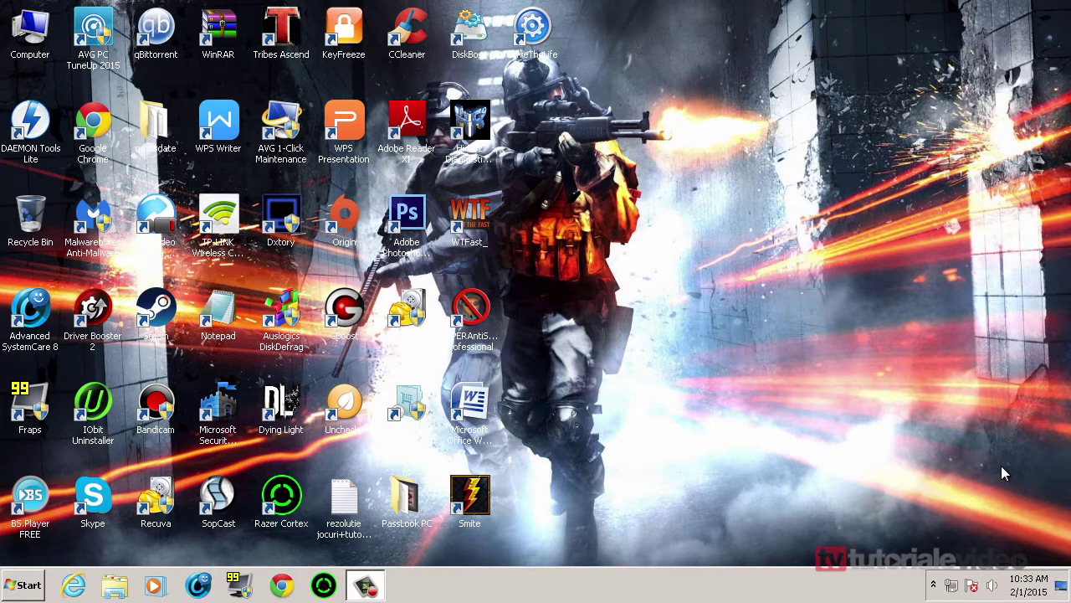
Step: Open Internet Explorer and search Google for brightnewwords.com
{"action": "left_click", "coordinate": [66, 576]}
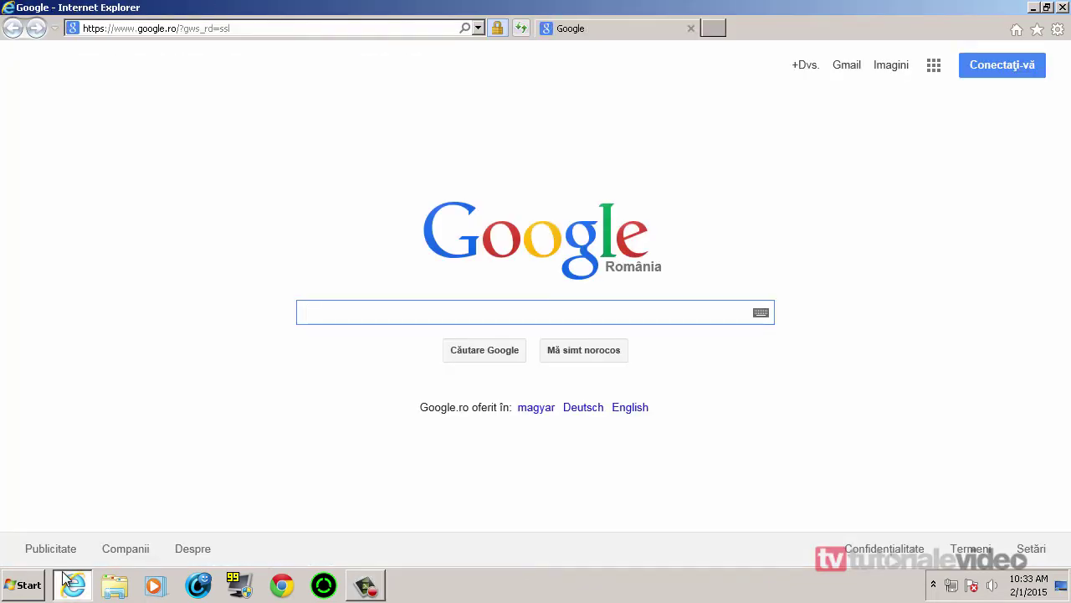
{"action": "type", "text": "b"}
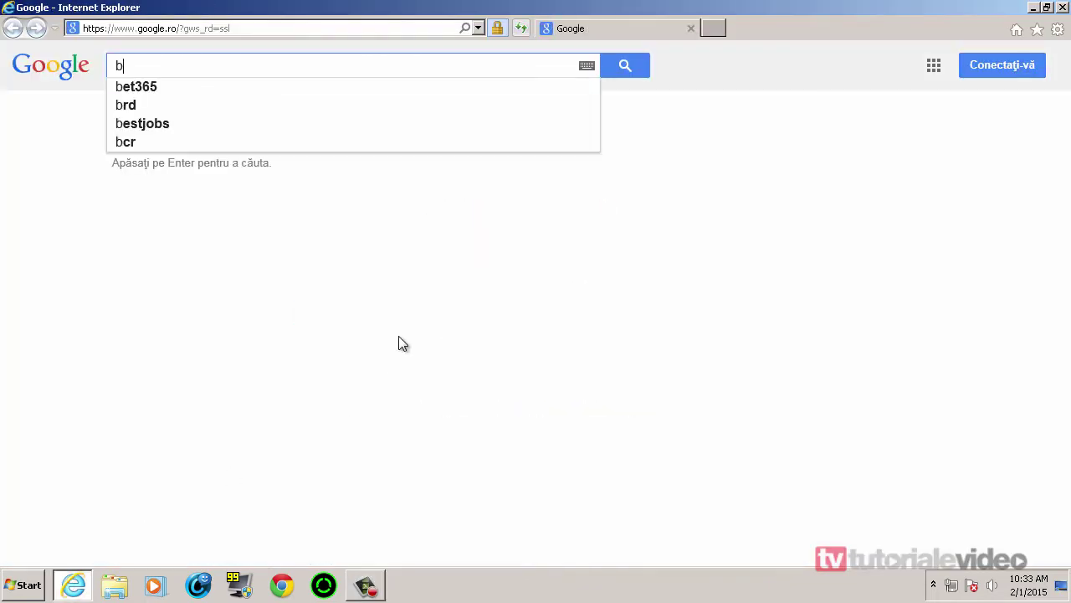
{"action": "type", "text": "right"}
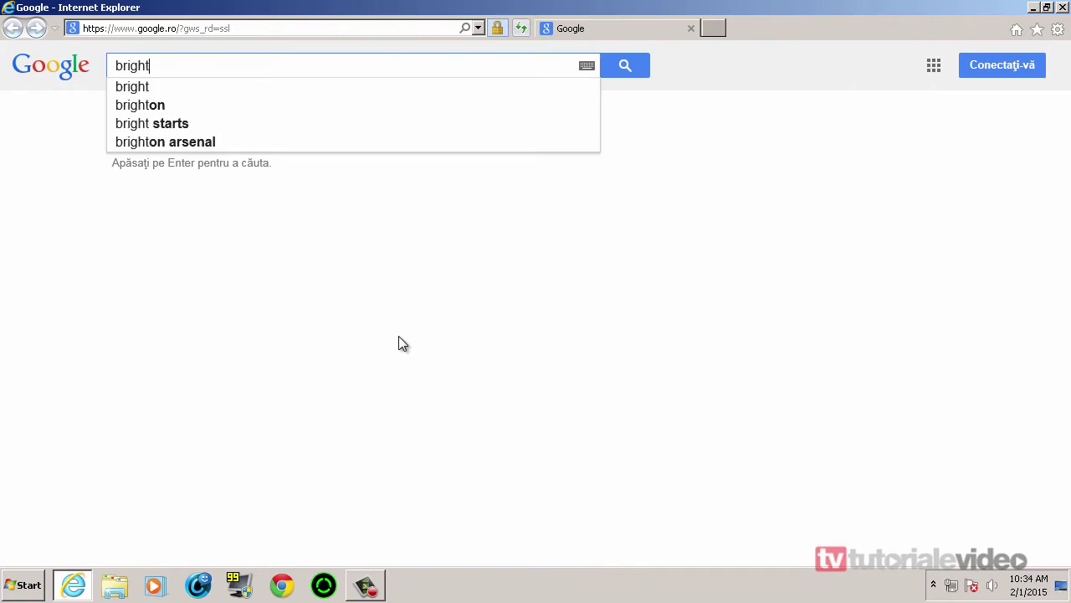
{"action": "type", "text": "newword"}
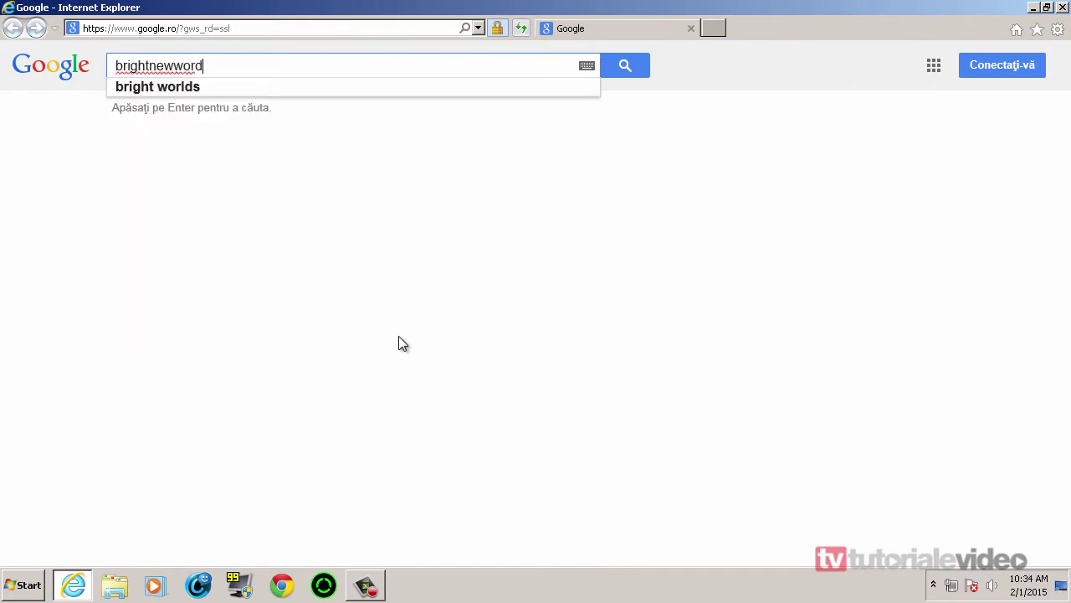
{"action": "type", "text": "s"}
{"action": "key", "text": "Return"}
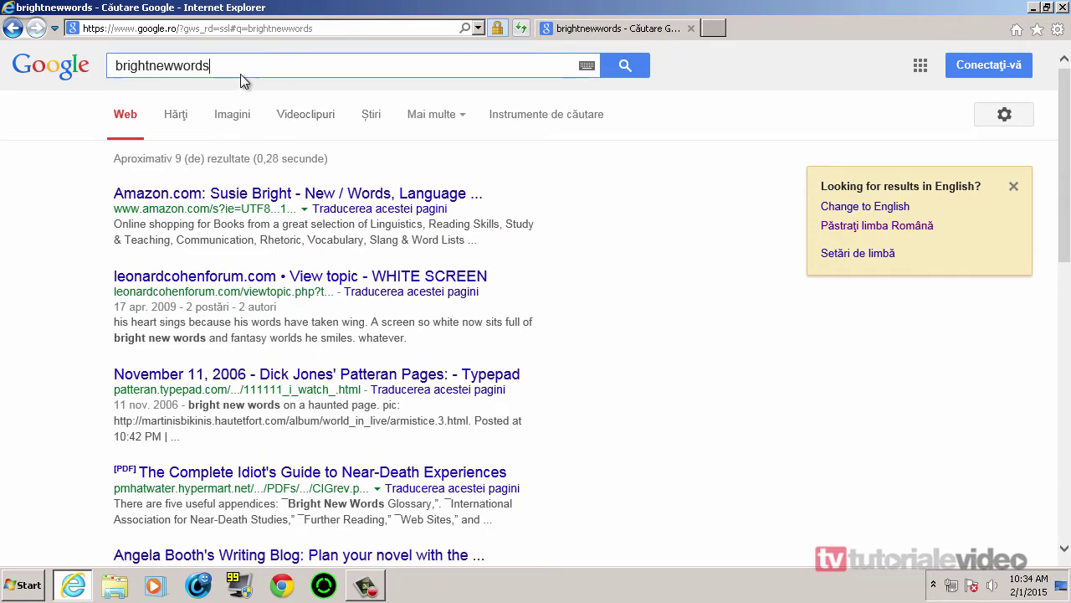
{"action": "type", "text": ".com"}
{"action": "key", "text": "Return"}
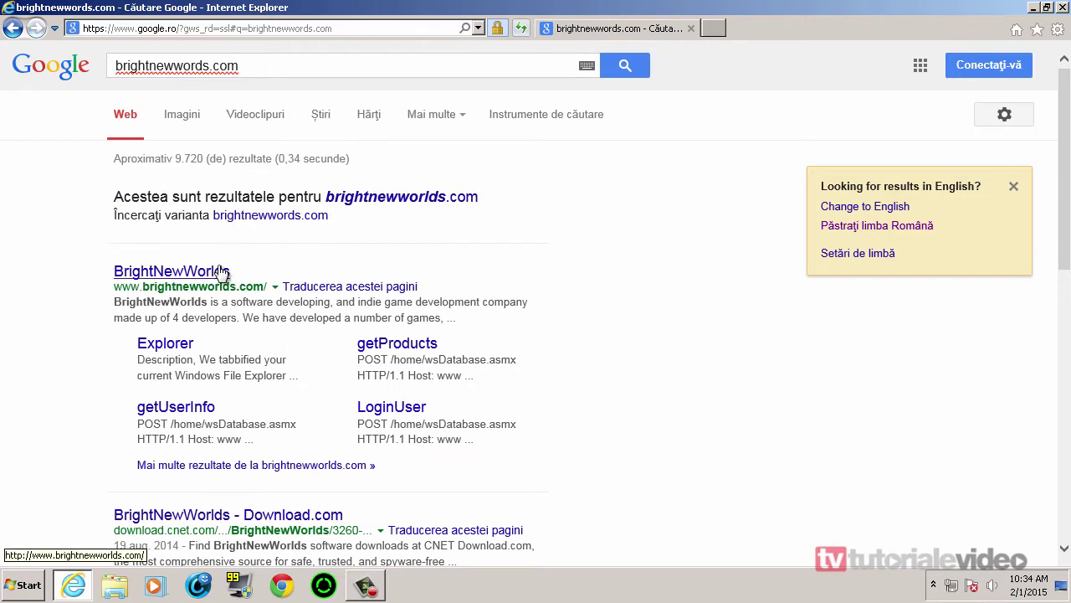
Step: Open the BrightNewWorlds website and go to the BrightExplorer entry on its Apps page
{"action": "left_click", "coordinate": [139, 207]}
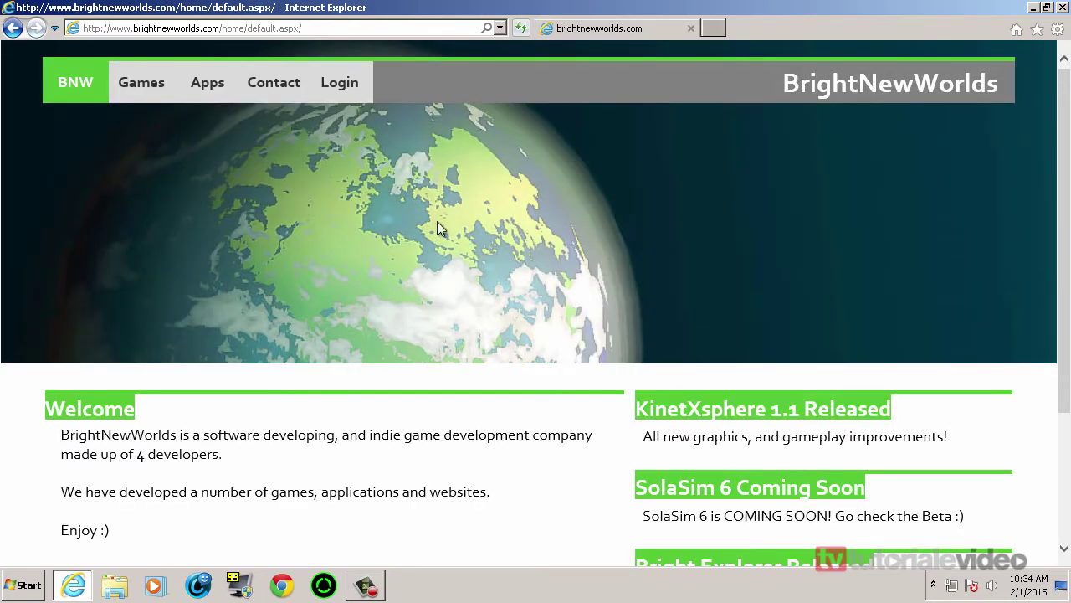
{"action": "scroll", "coordinate": [376, 412], "scroll_direction": "down", "scroll_amount": 2}
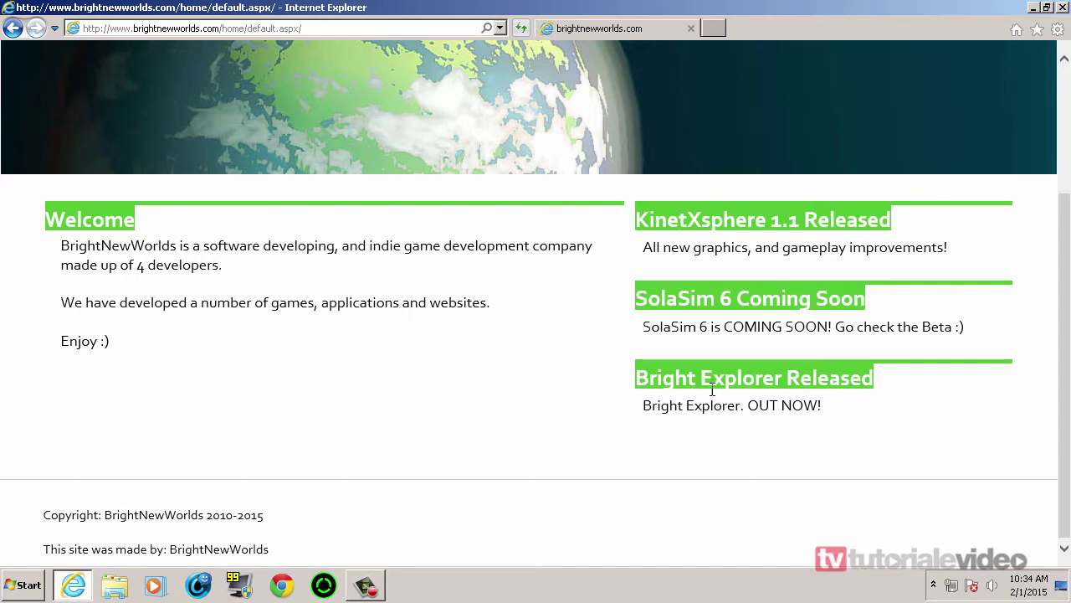
{"action": "scroll", "coordinate": [684, 428], "scroll_direction": "up", "scroll_amount": 2}
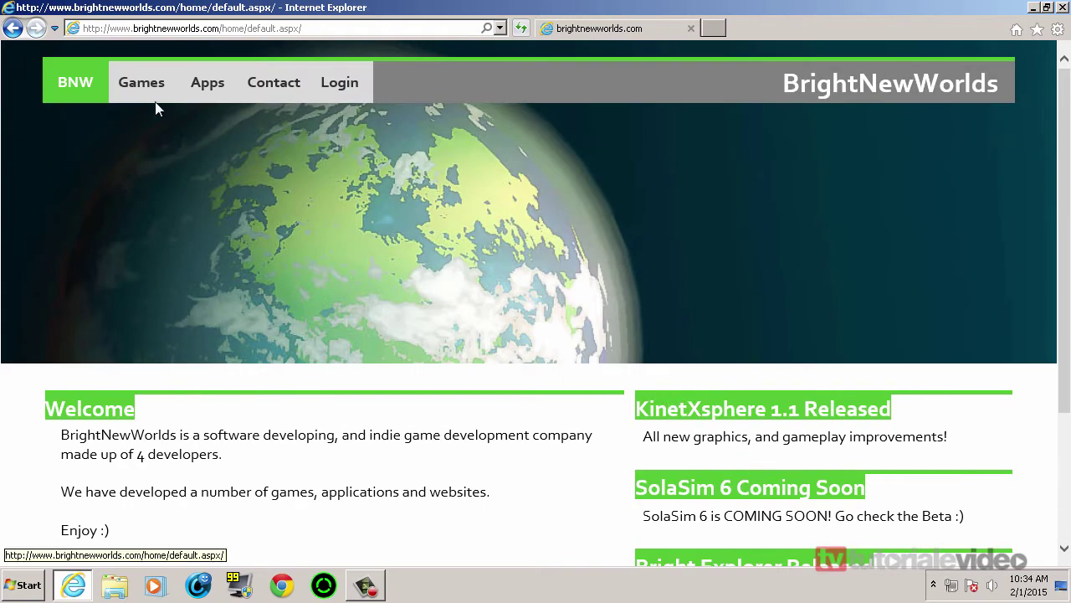
{"action": "left_click", "coordinate": [208, 87]}
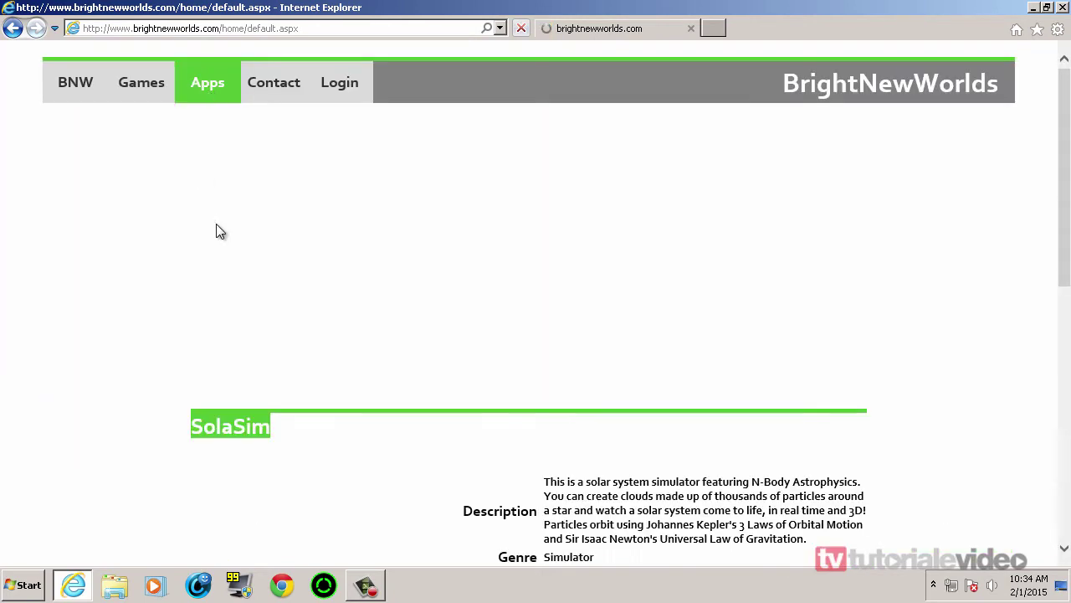
{"action": "scroll", "coordinate": [356, 464], "scroll_direction": "down", "scroll_amount": 4}
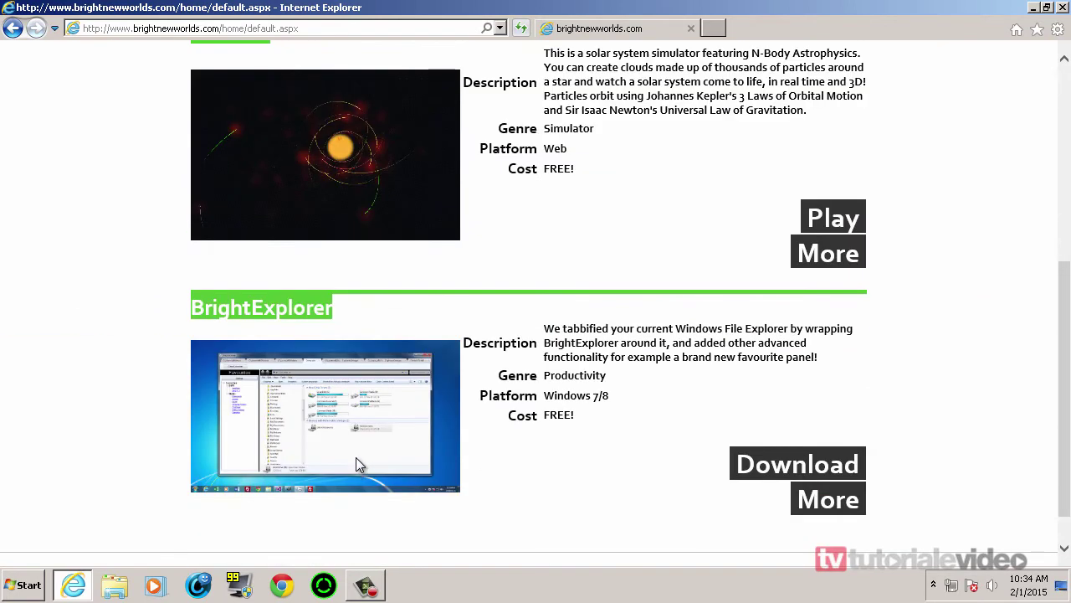
Step: Download brightexplorer setup.exe to the Desktop and close the browser
{"action": "left_click", "coordinate": [798, 467]}
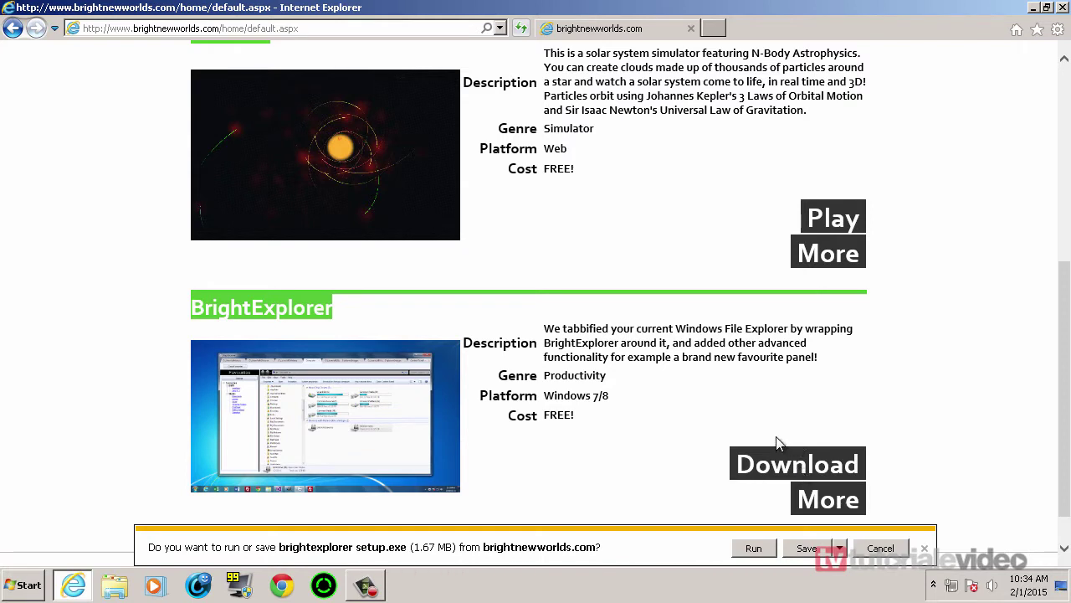
{"action": "left_click", "coordinate": [828, 550]}
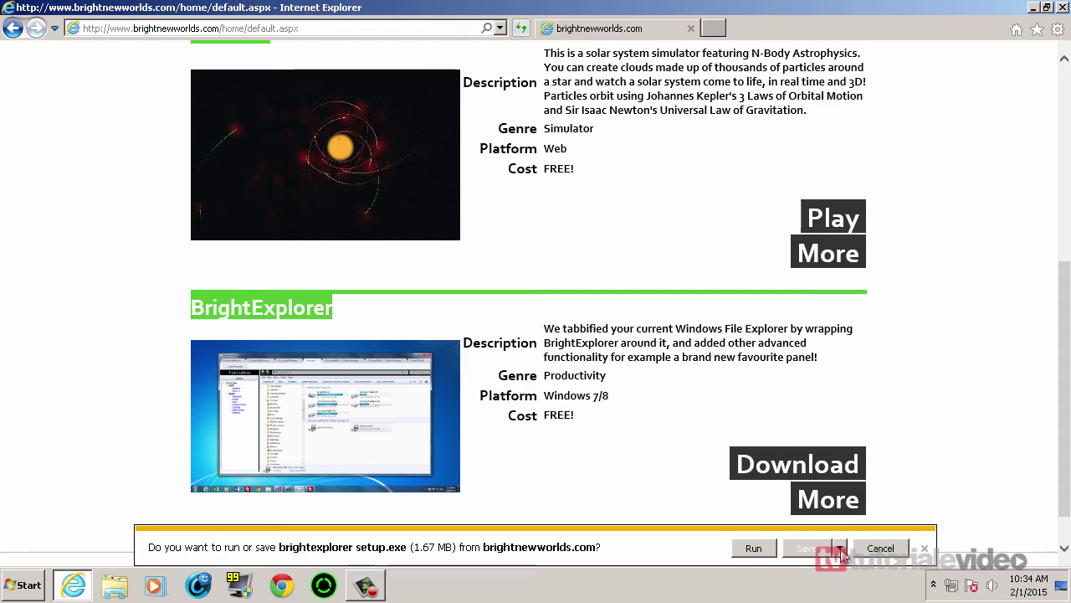
{"action": "left_click", "coordinate": [840, 548]}
{"action": "left_click", "coordinate": [870, 534]}
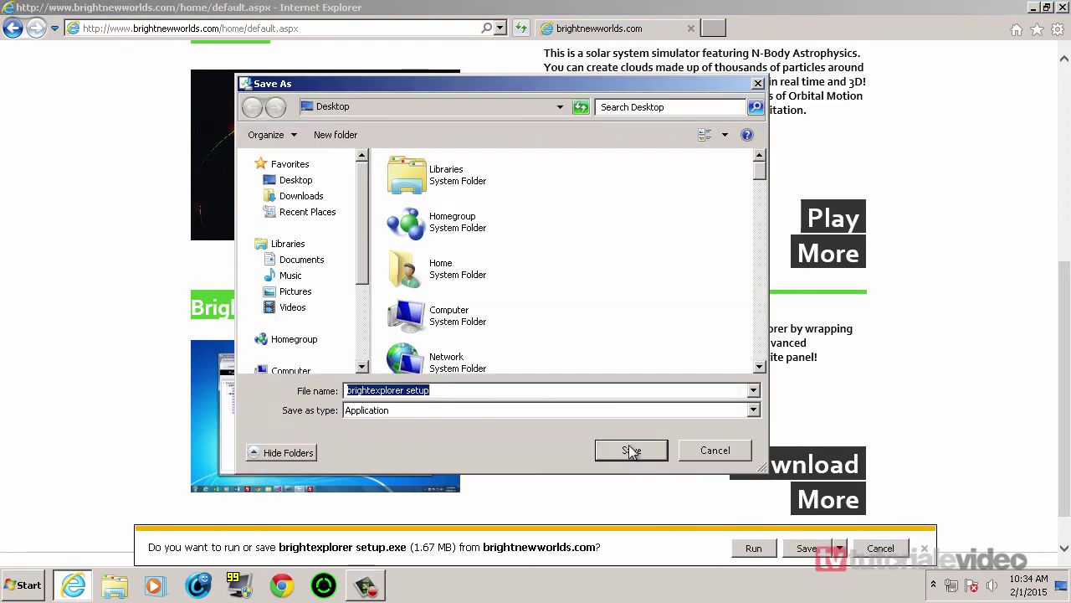
{"action": "left_click", "coordinate": [628, 449]}
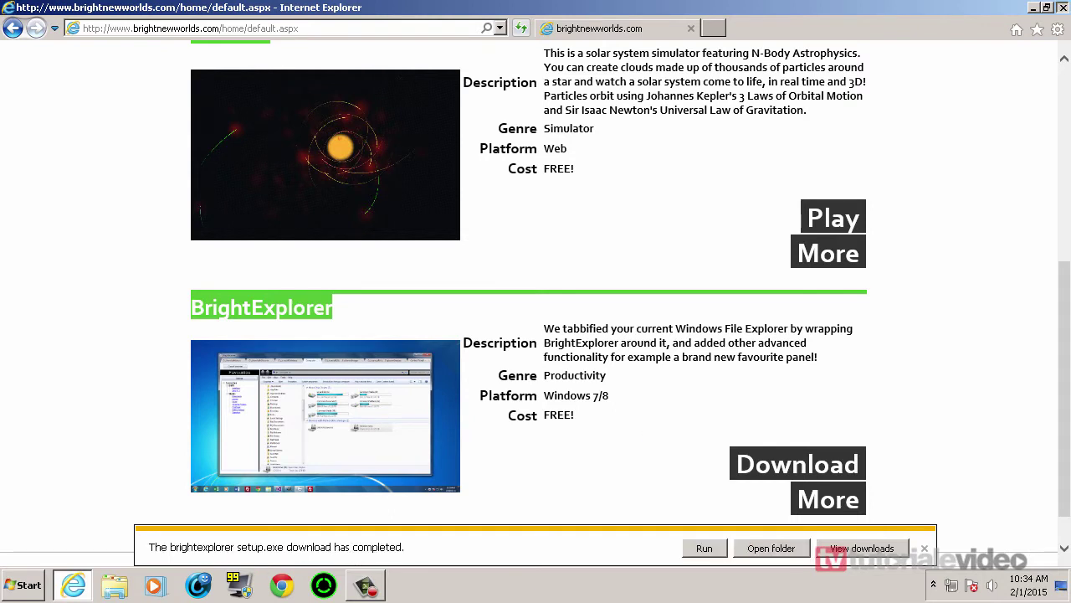
{"action": "left_click", "coordinate": [1061, 7]}
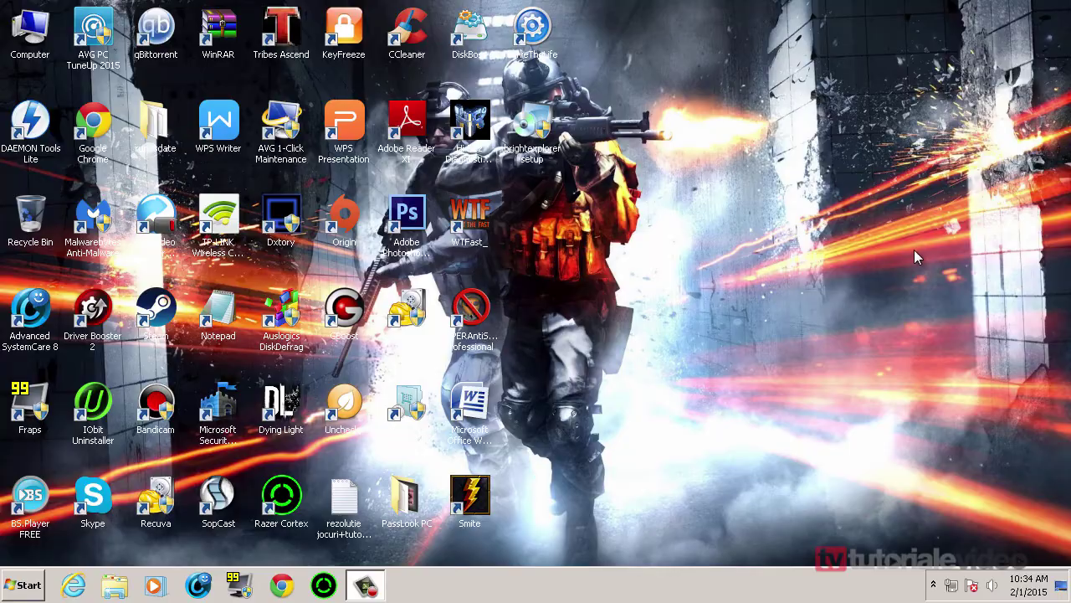
Step: Run the BrightExplorer setup from the desktop, accept the license agreement and install the program with the default options
{"action": "double_click", "coordinate": [539, 122]}
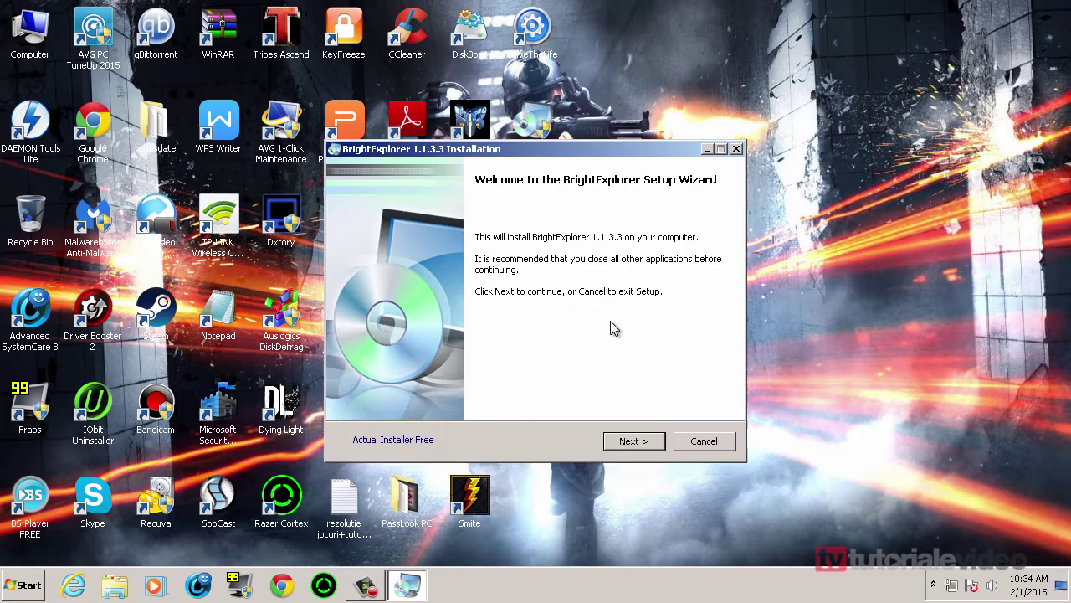
{"action": "left_click", "coordinate": [633, 441]}
{"action": "left_click", "coordinate": [414, 405]}
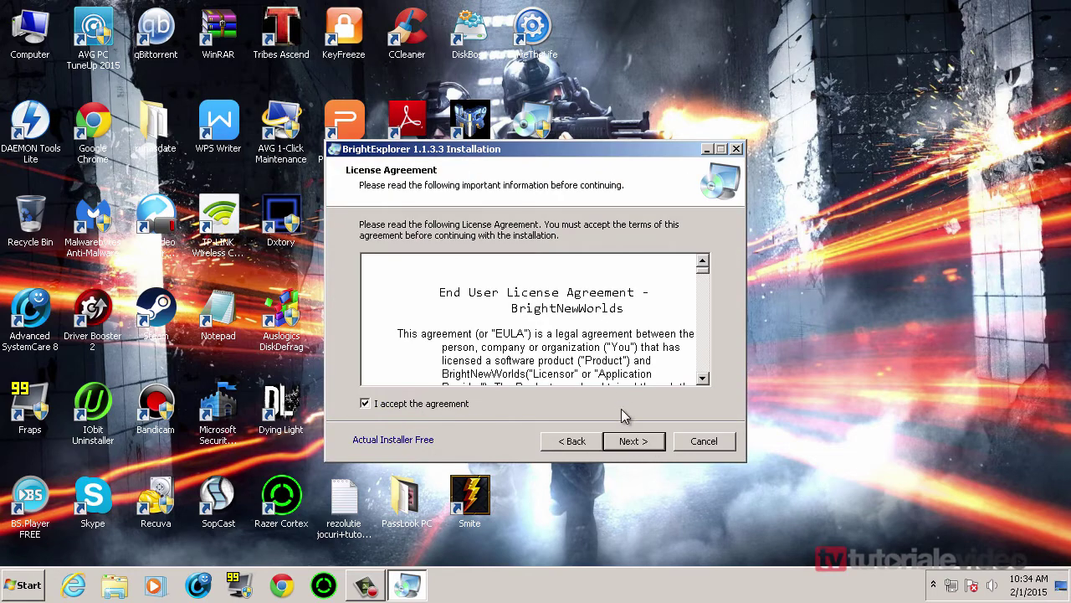
{"action": "left_click", "coordinate": [639, 443]}
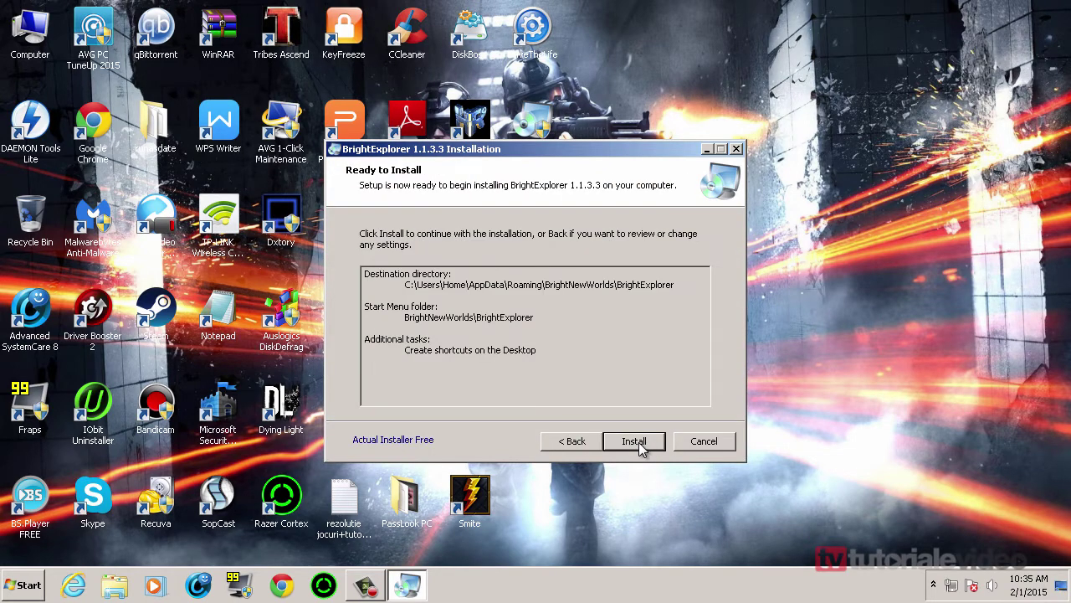
{"action": "left_click", "coordinate": [574, 444]}
{"action": "left_click", "coordinate": [446, 405]}
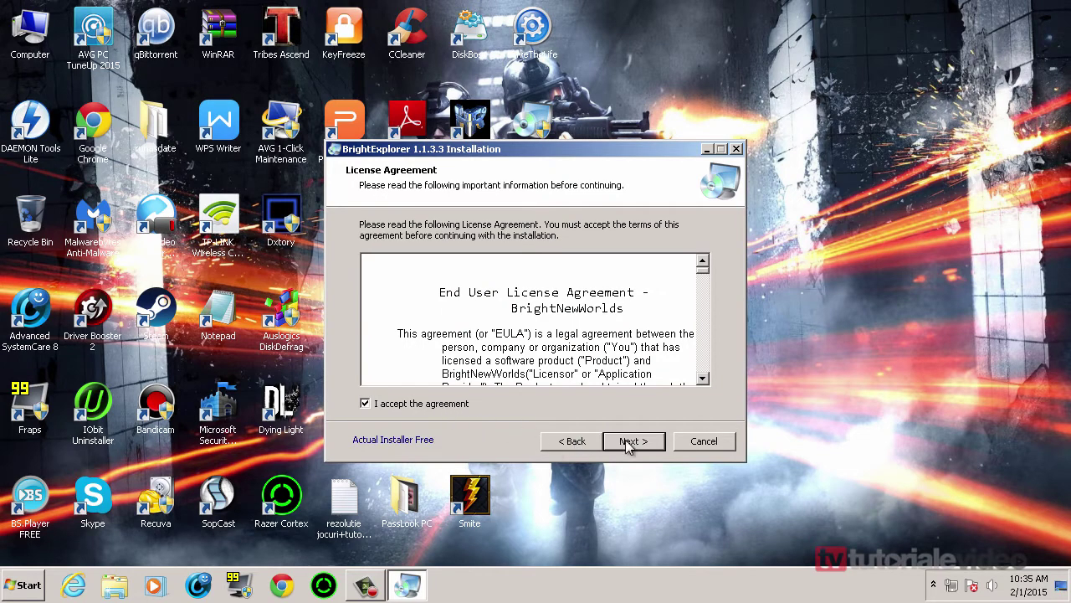
{"action": "left_click", "coordinate": [633, 441]}
{"action": "left_click", "coordinate": [633, 441]}
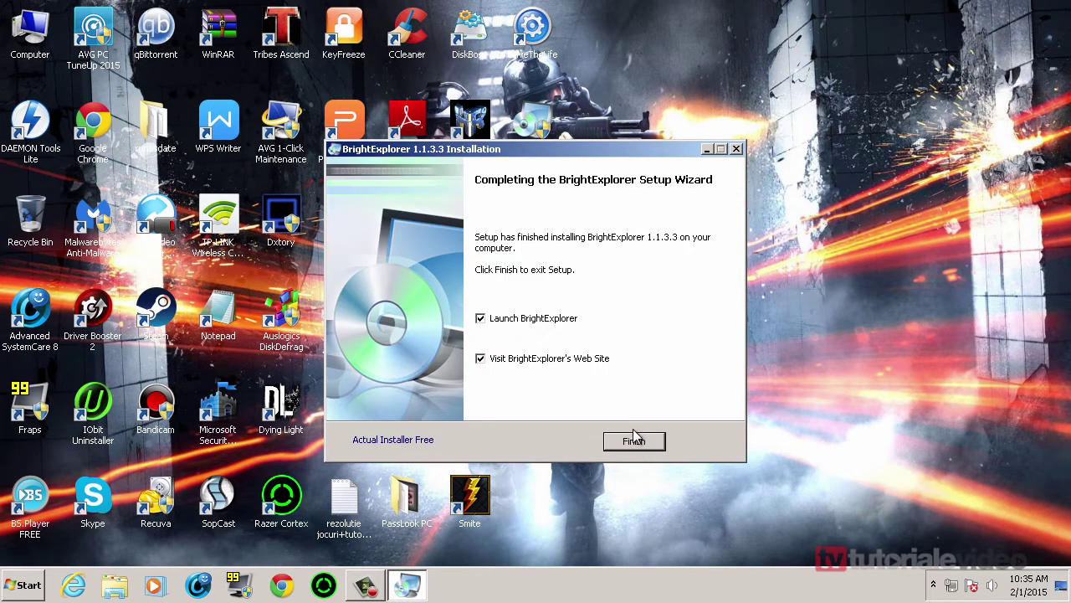
Step: Finish the setup with BrightExplorer launching but without visiting its web site, and skip the program's login
{"action": "left_click", "coordinate": [556, 364]}
{"action": "left_click", "coordinate": [639, 443]}
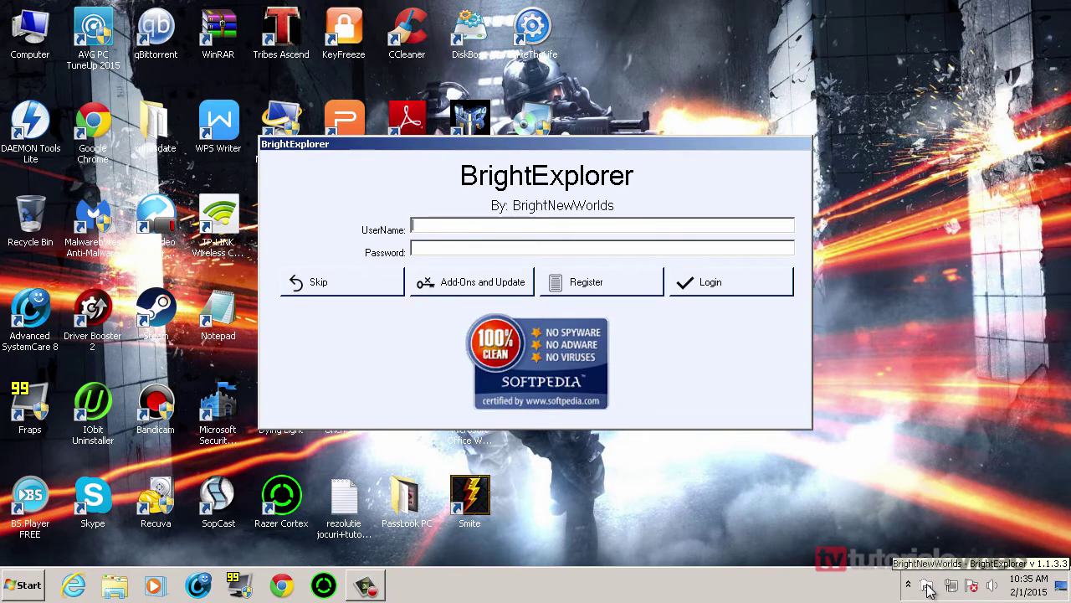
{"action": "left_click", "coordinate": [912, 507]}
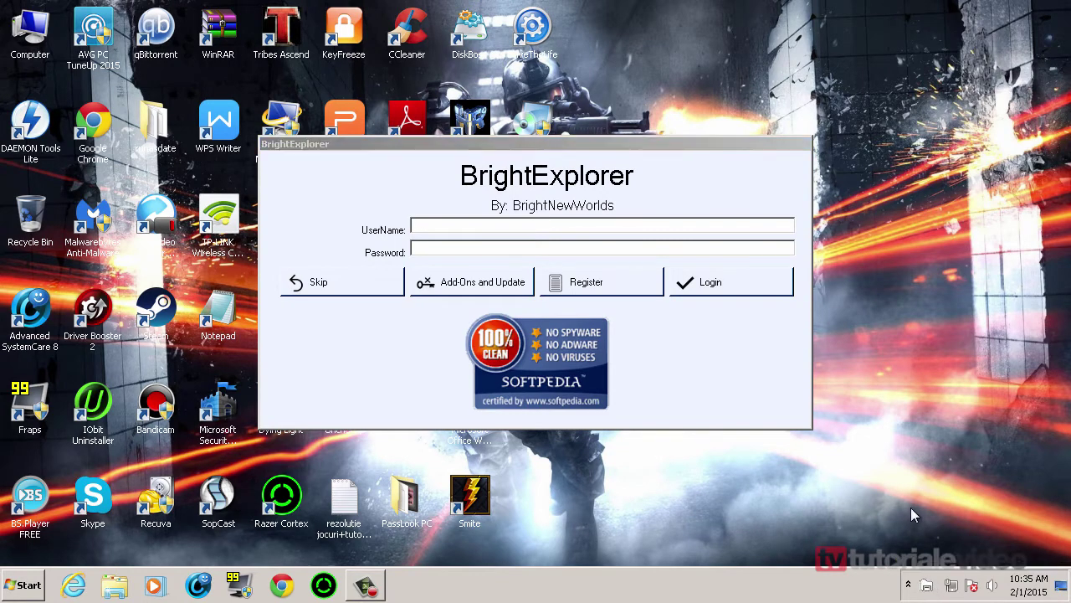
{"action": "left_click", "coordinate": [460, 225]}
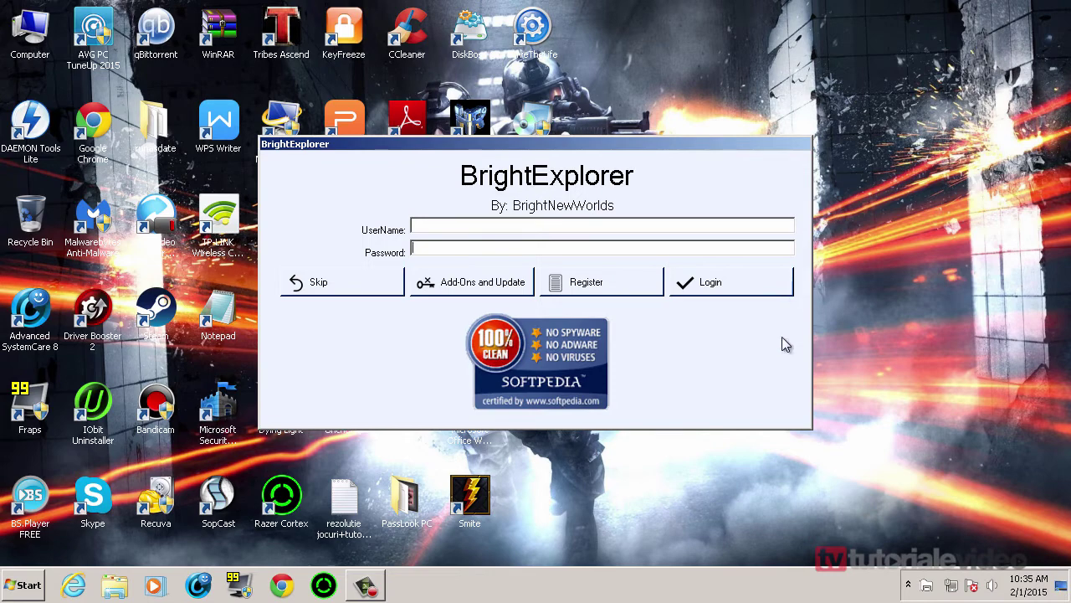
{"action": "left_click", "coordinate": [351, 288]}
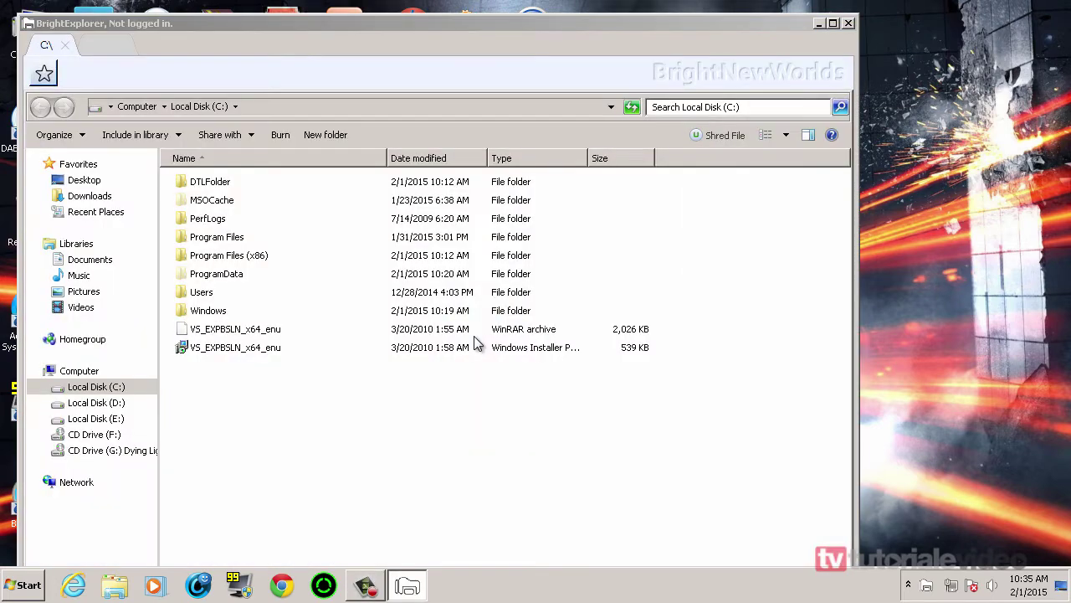
Step: Open a second BrightExplorer tab and browse to the bandicam folder on Local Disk (D:)
{"action": "left_click_drag", "start_coordinate": [193, 24], "coordinate": [261, 22]}
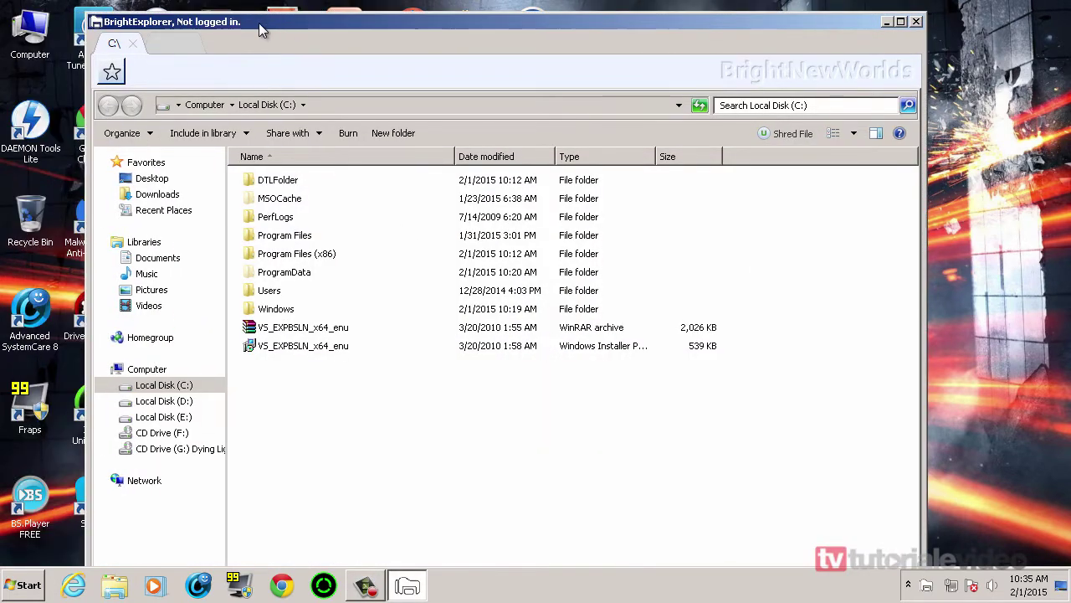
{"action": "left_click", "coordinate": [184, 42]}
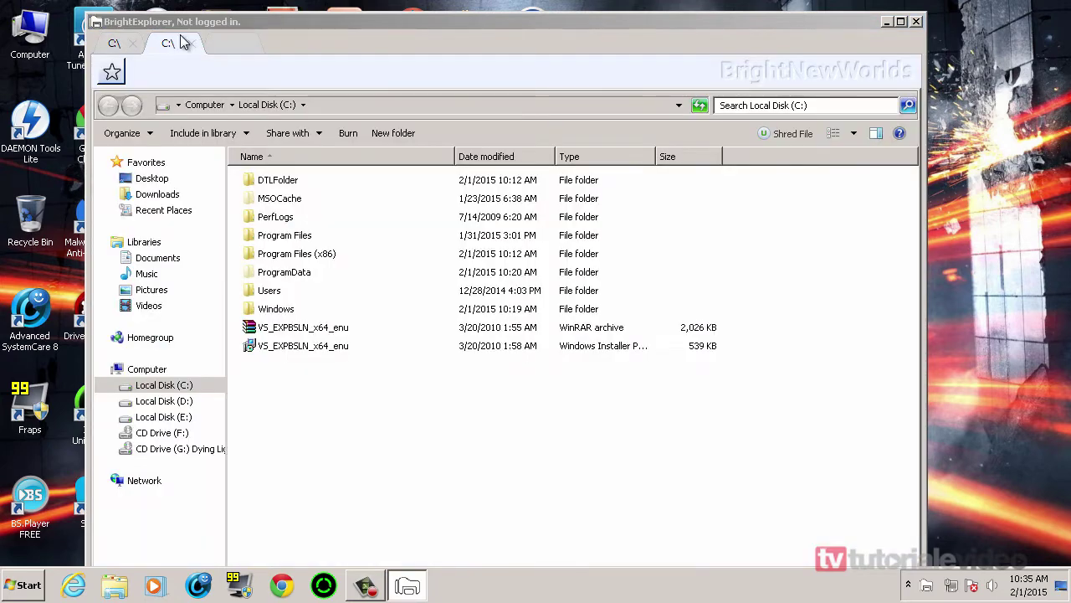
{"action": "left_click", "coordinate": [179, 404]}
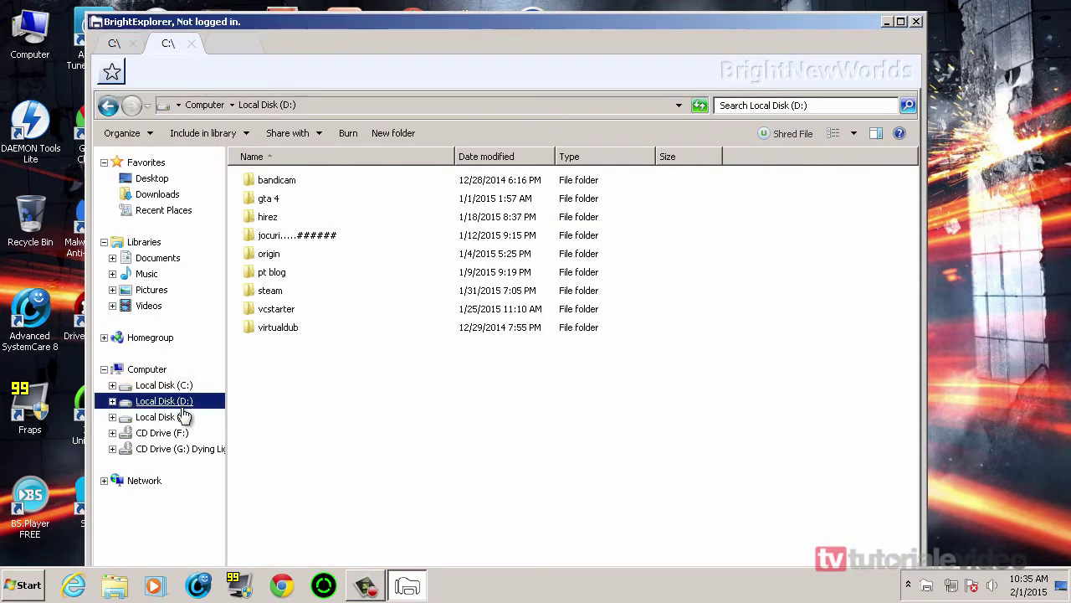
{"action": "left_click", "coordinate": [274, 187]}
{"action": "double_click", "coordinate": [277, 185]}
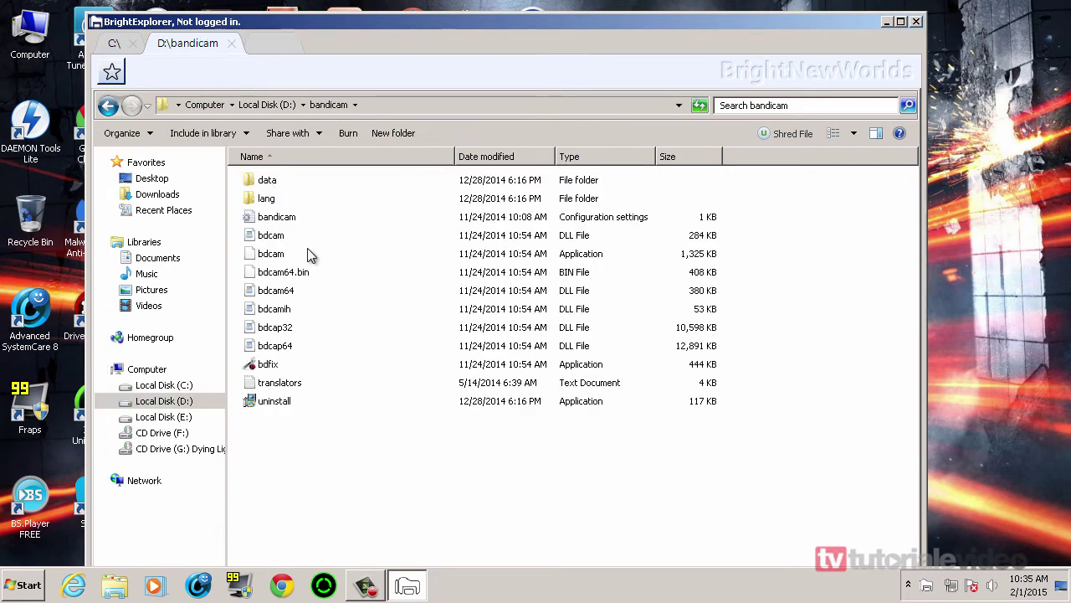
Step: Switch to the first tab and browse to the C:\Windows\debug folder
{"action": "left_click", "coordinate": [117, 43]}
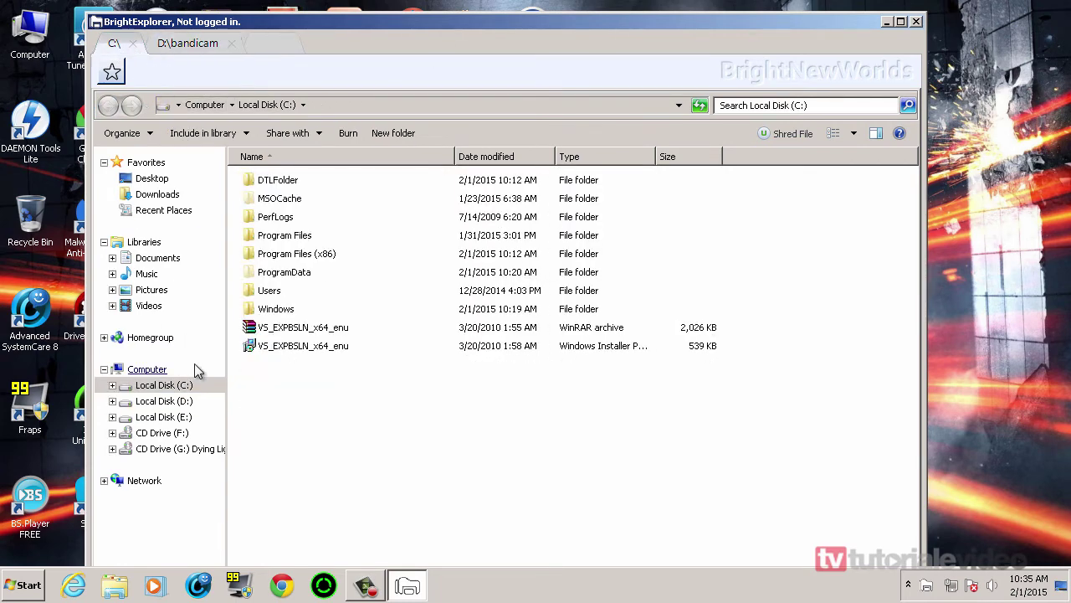
{"action": "double_click", "coordinate": [267, 310]}
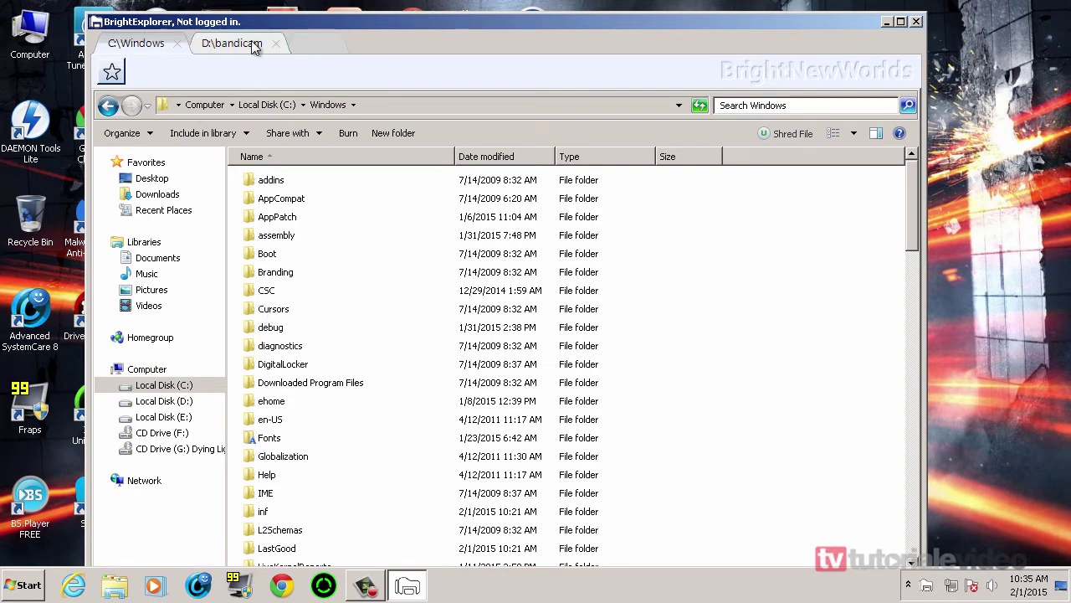
{"action": "double_click", "coordinate": [271, 327]}
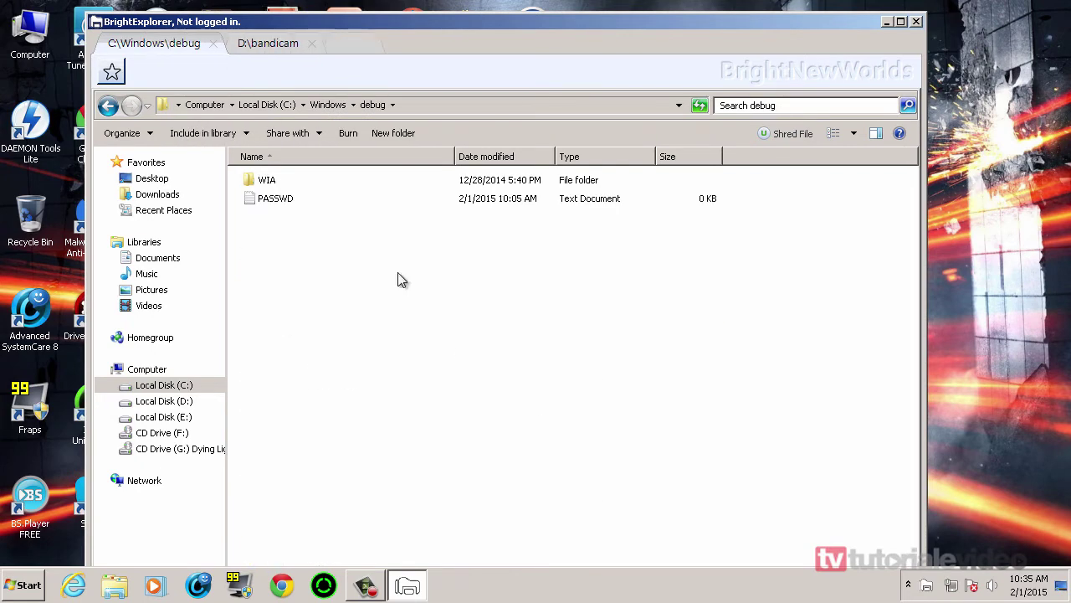
Step: Open a third tab, close it along with the D:\bandicam tab, and return the remaining tab to C:\Windows
{"action": "left_click", "coordinate": [371, 48]}
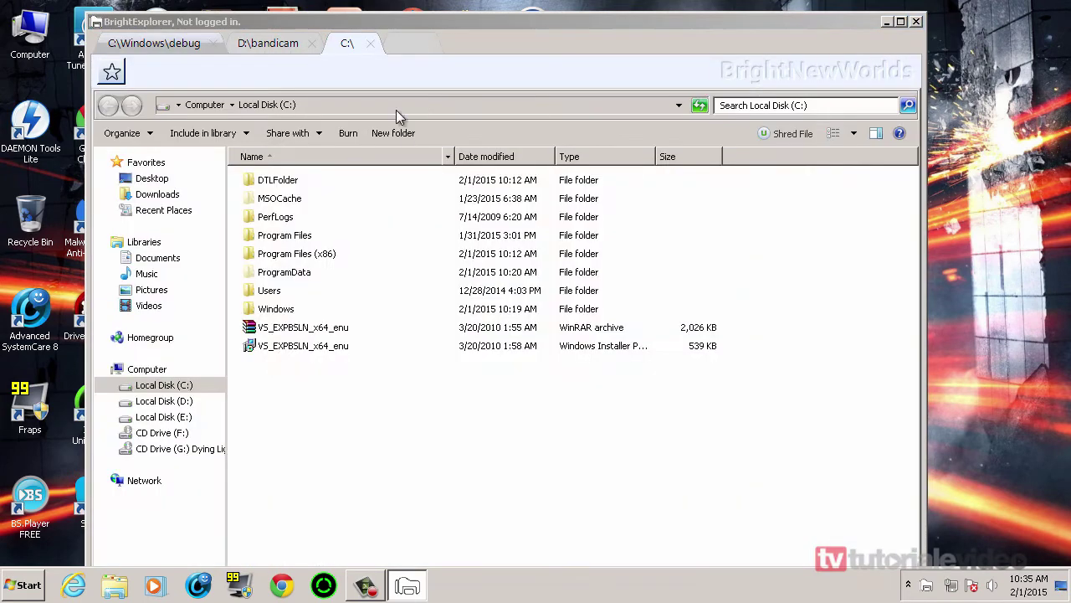
{"action": "left_click", "coordinate": [371, 43]}
{"action": "left_click", "coordinate": [311, 42]}
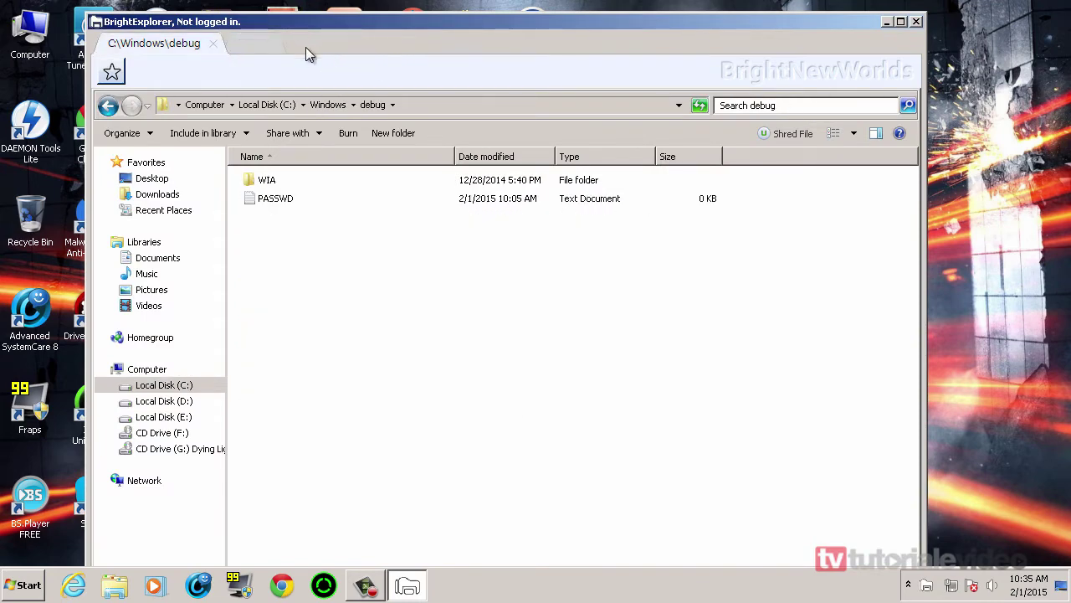
{"action": "left_click", "coordinate": [107, 104]}
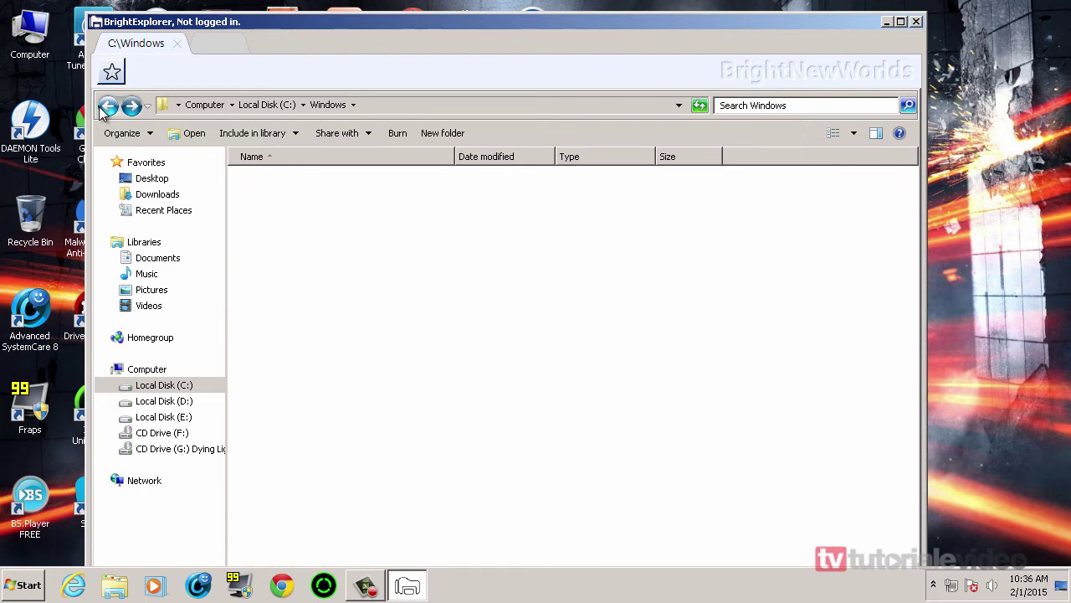
Step: Browse from C:\Windows to the C:\Program Files (x86) folder and show the Favourites pane, checking its Find list
{"action": "left_click", "coordinate": [107, 105]}
{"action": "double_click", "coordinate": [287, 251]}
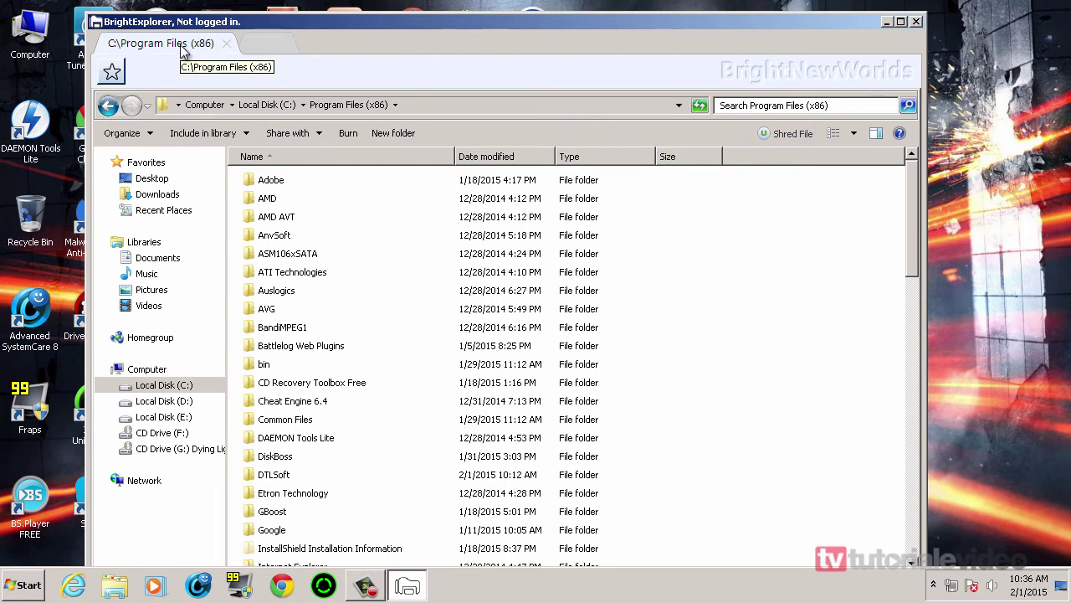
{"action": "left_click", "coordinate": [112, 73]}
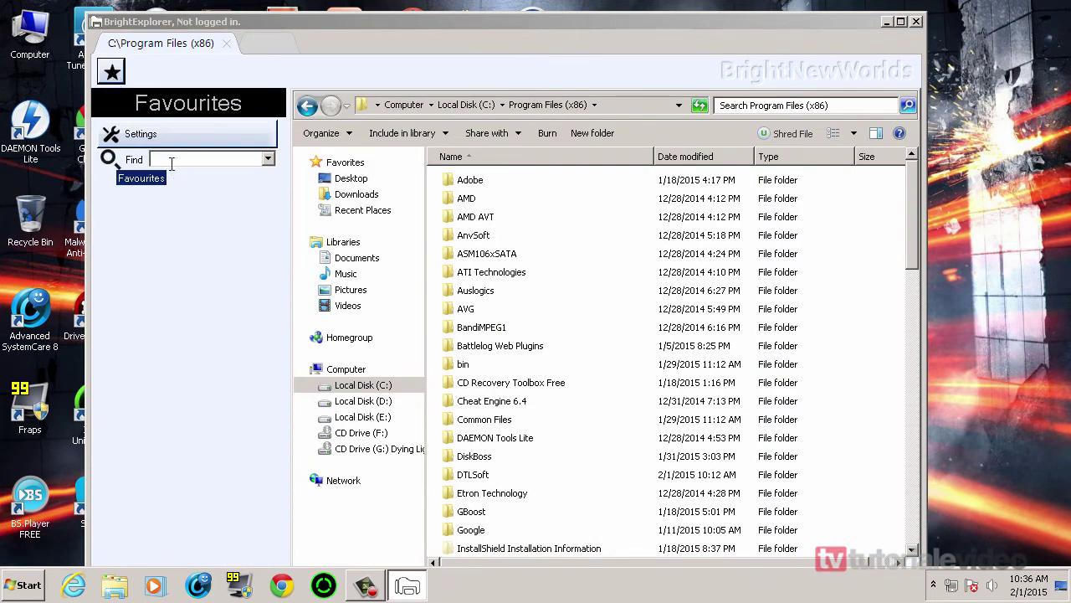
{"action": "left_click", "coordinate": [267, 162]}
{"action": "left_click", "coordinate": [267, 162]}
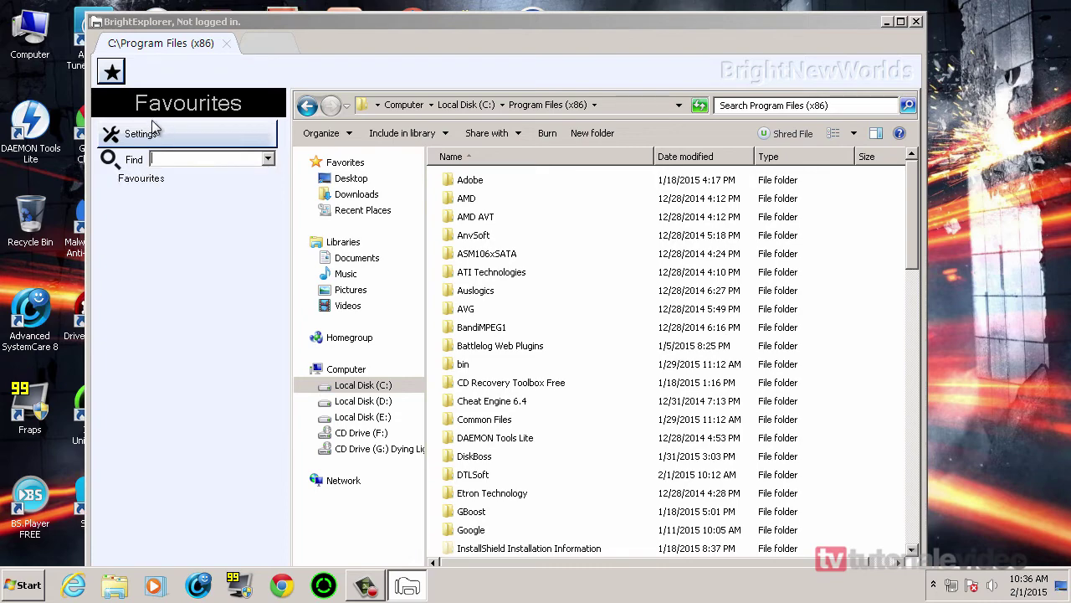
{"action": "left_click", "coordinate": [111, 73]}
{"action": "left_click", "coordinate": [110, 73]}
Step: Turn off Show Delete Bin in the Favourites settings and save them, opening and closing an extra C:\ tab along the way
{"action": "left_click", "coordinate": [274, 46]}
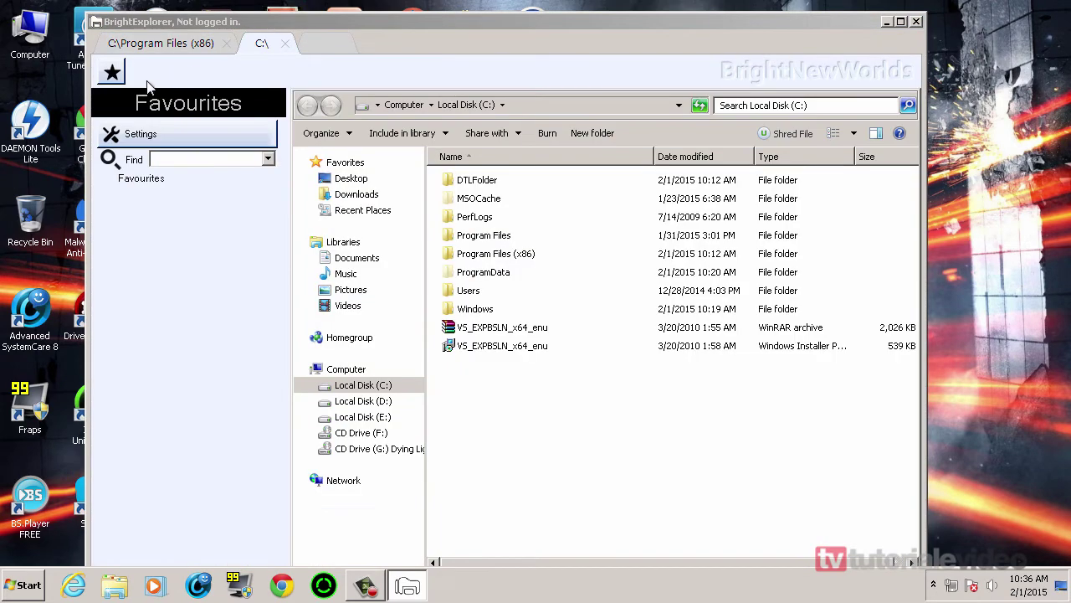
{"action": "left_click", "coordinate": [167, 136]}
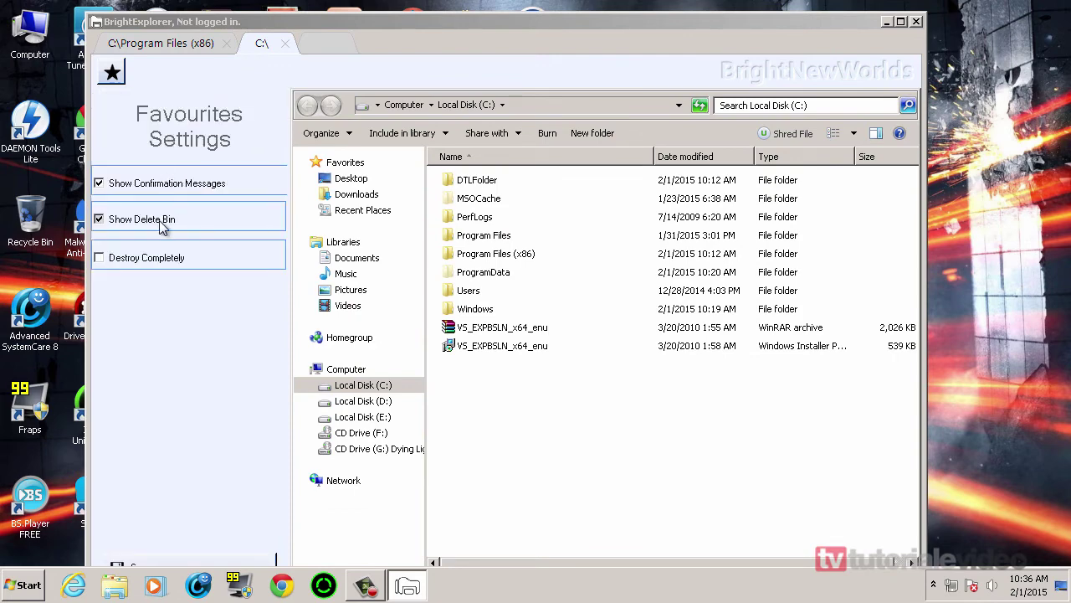
{"action": "left_click", "coordinate": [285, 43]}
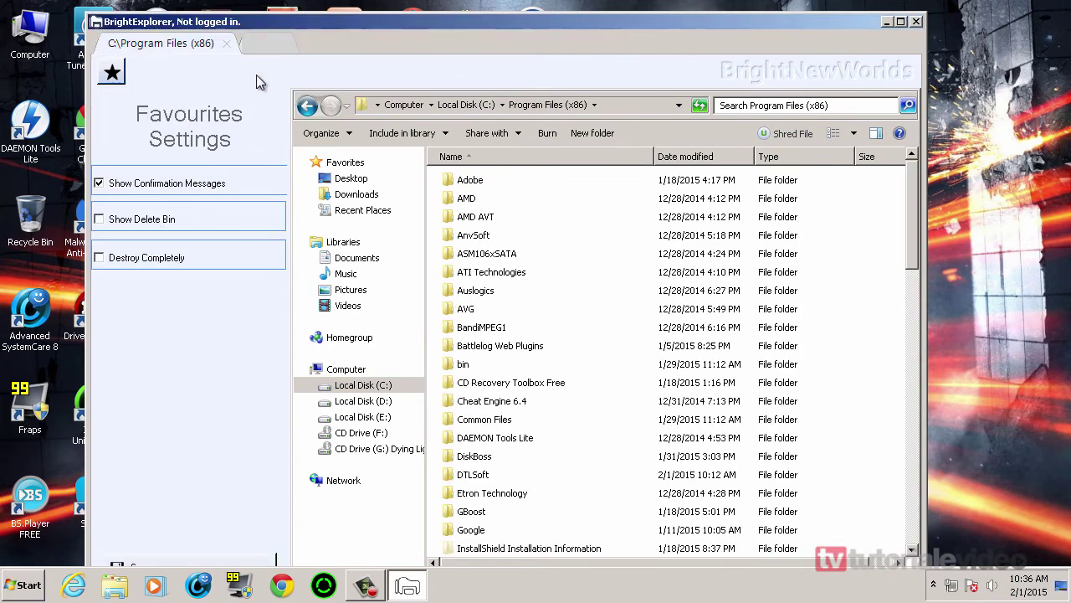
{"action": "left_click", "coordinate": [114, 72]}
{"action": "left_click", "coordinate": [114, 73]}
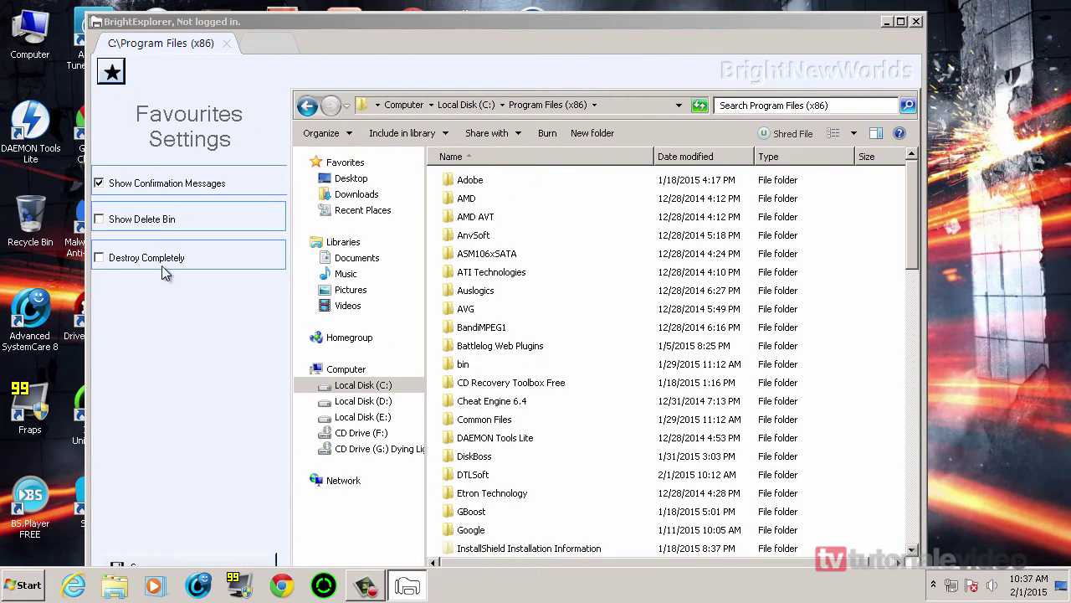
{"action": "left_click", "coordinate": [174, 552]}
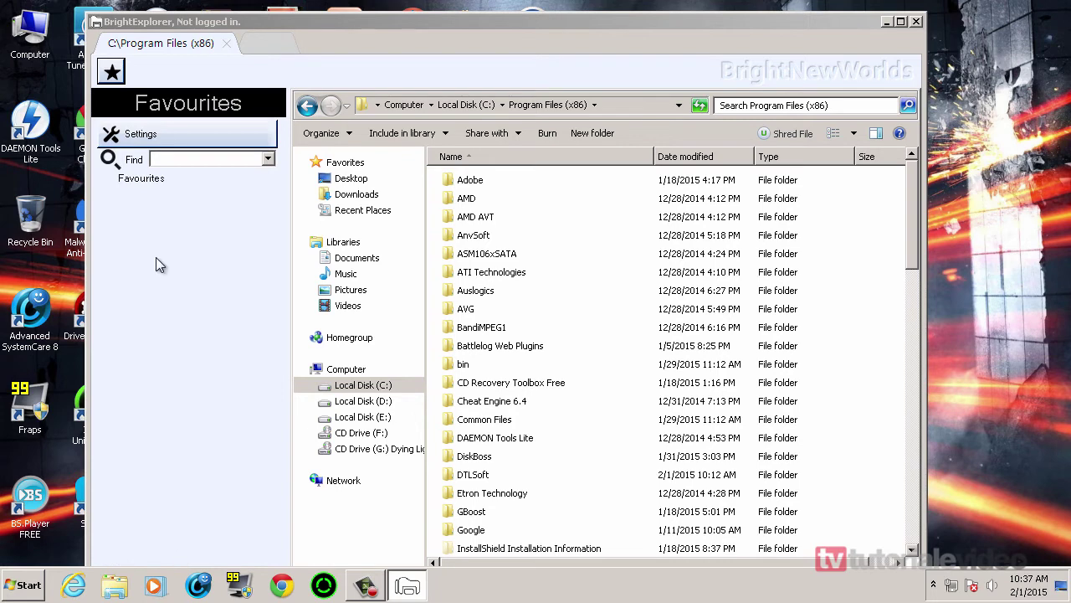
Step: Check the Find list in the Favourites pane, then hide the pane and close the Computer tab
{"action": "left_click", "coordinate": [143, 184]}
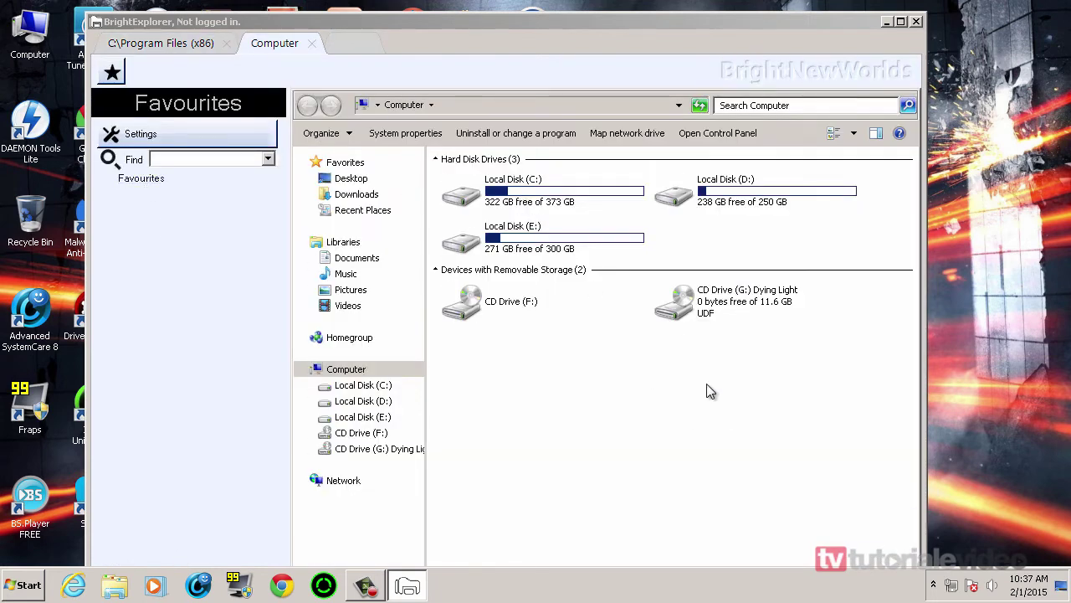
{"action": "left_click", "coordinate": [269, 159]}
{"action": "left_click", "coordinate": [138, 167]}
{"action": "left_click", "coordinate": [112, 75]}
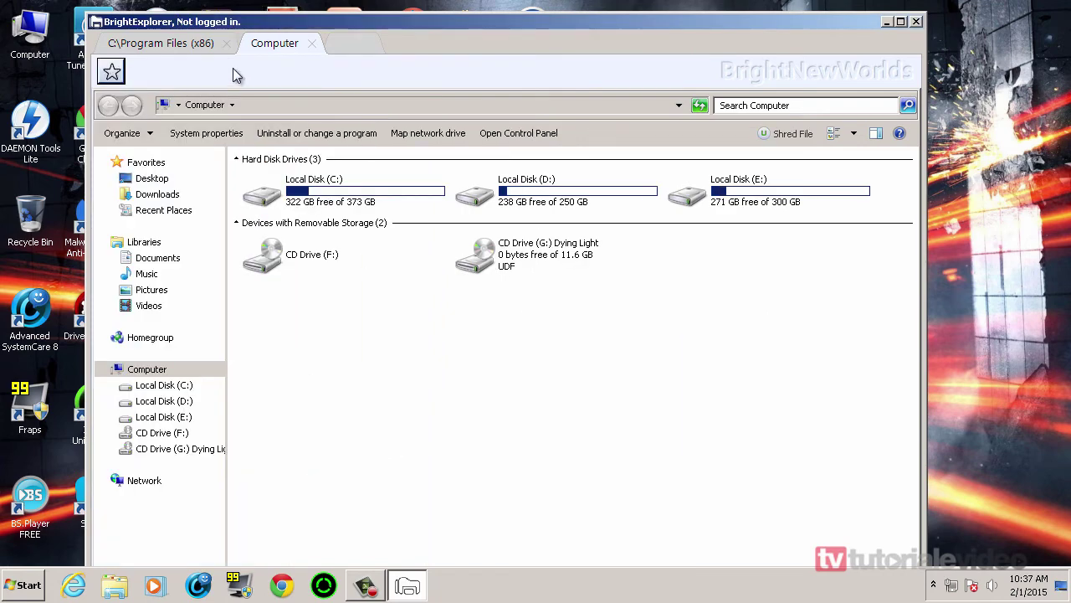
{"action": "left_click", "coordinate": [311, 43]}
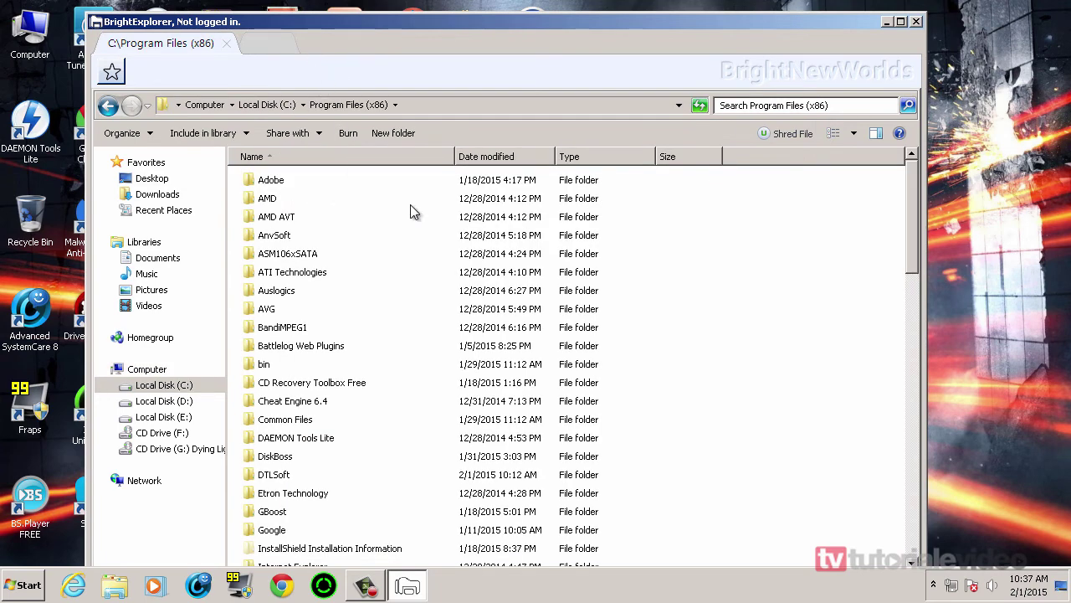